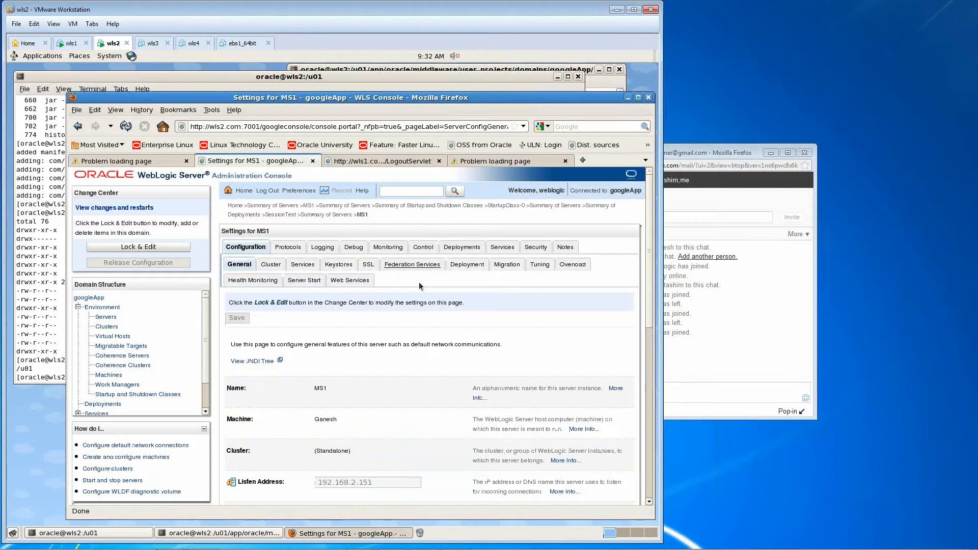
- Lock the configuration for editing and start a new network channel for the MS1 server
left_click(296, 252)
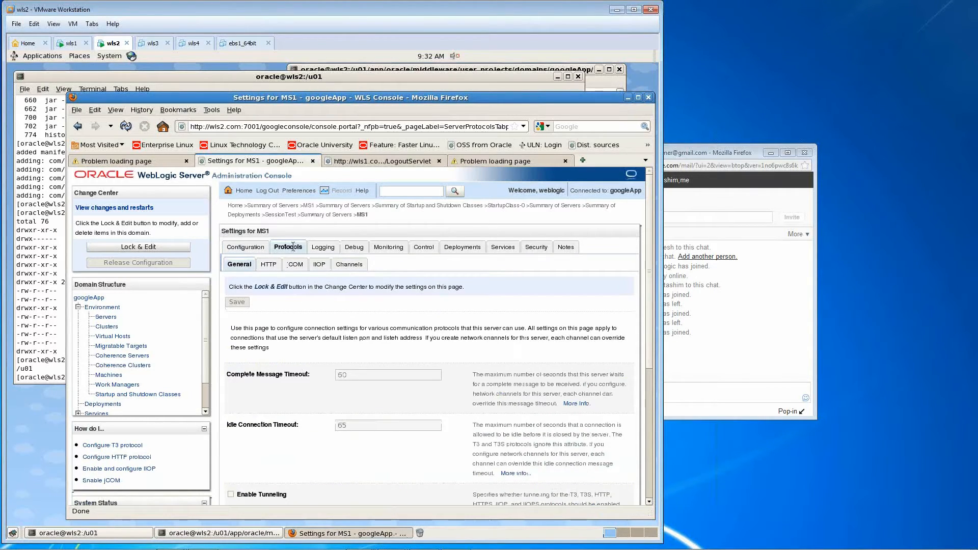
left_click_drag(275, 248, 305, 253)
left_click(341, 266)
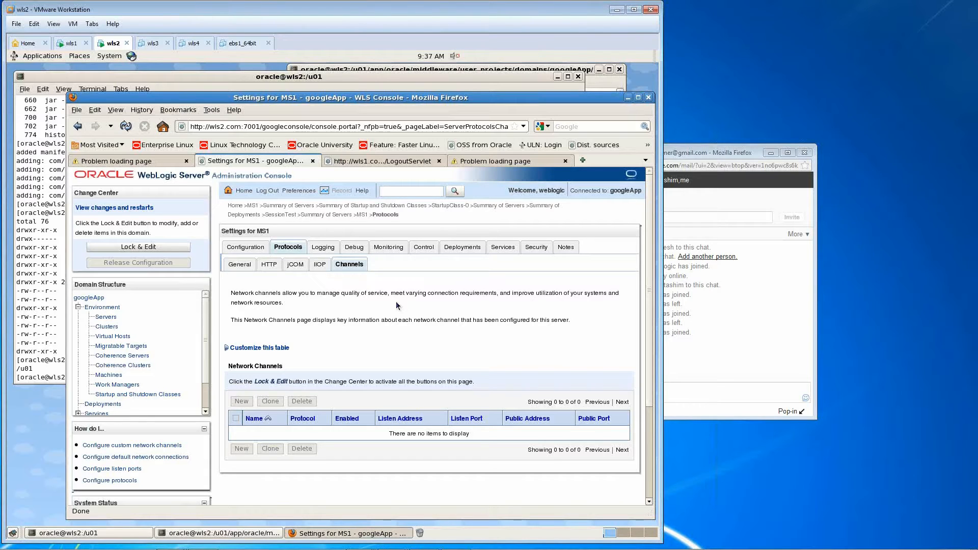
left_click(138, 247)
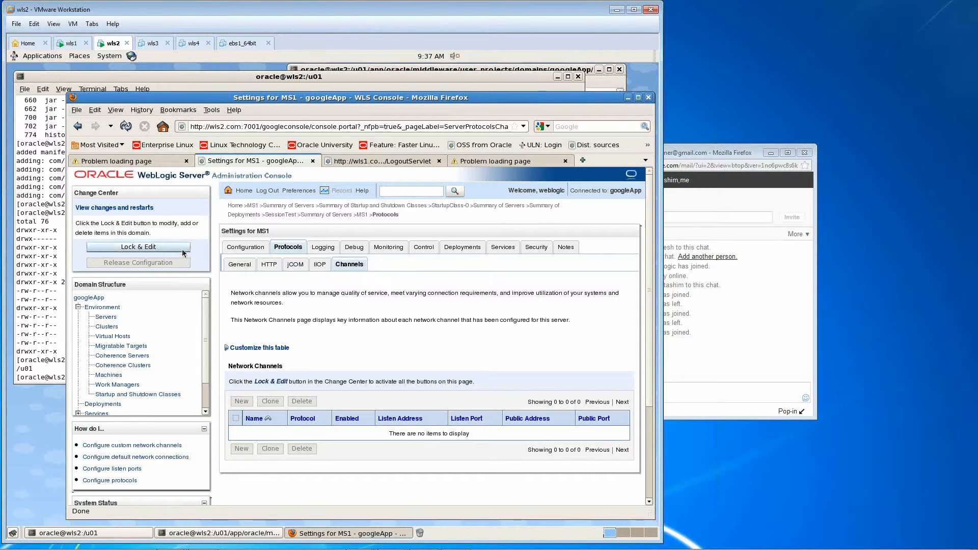
left_click(248, 387)
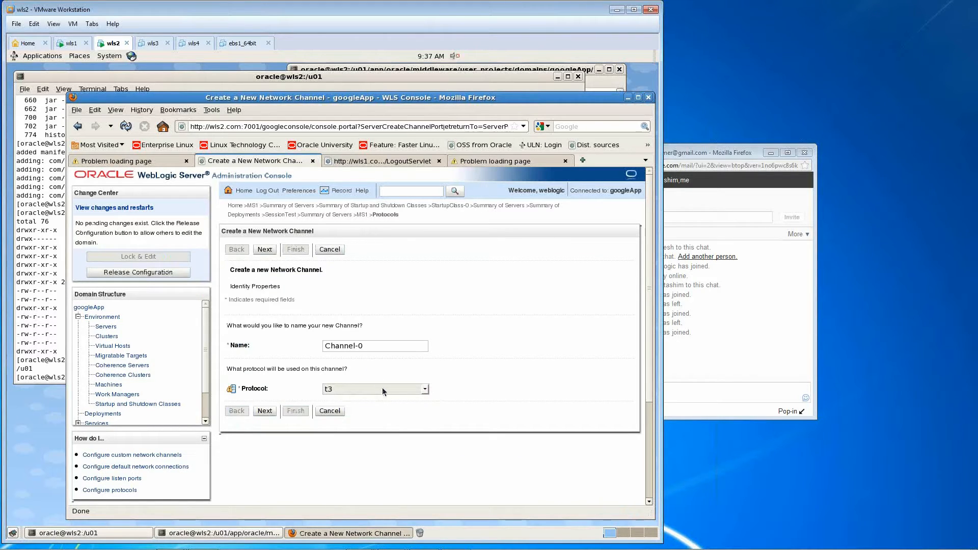
- Name the new network channel Channel-t3
type("3")
key("BackSpace")
key("BackSpace")
key("BackSpace")
key("BackSpace")
type("t3")
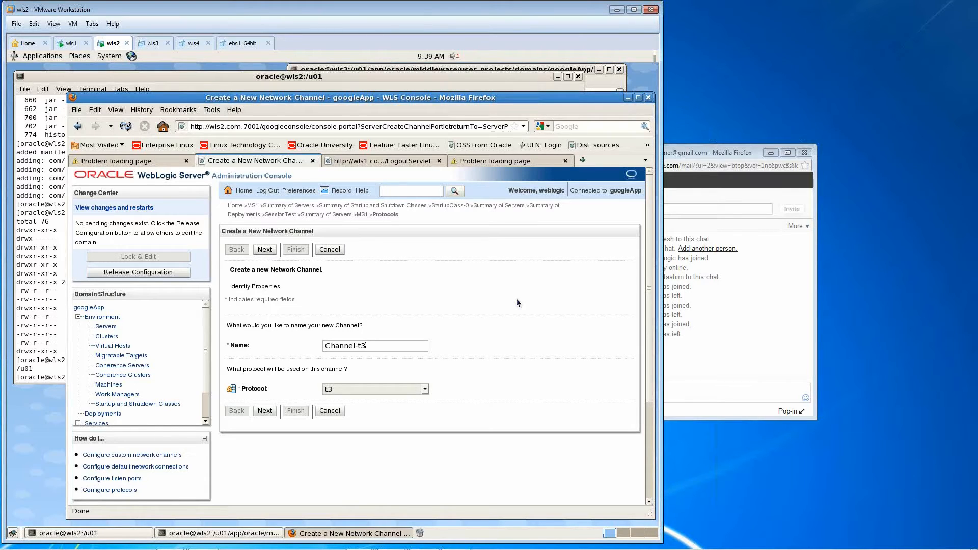
left_click(713, 153)
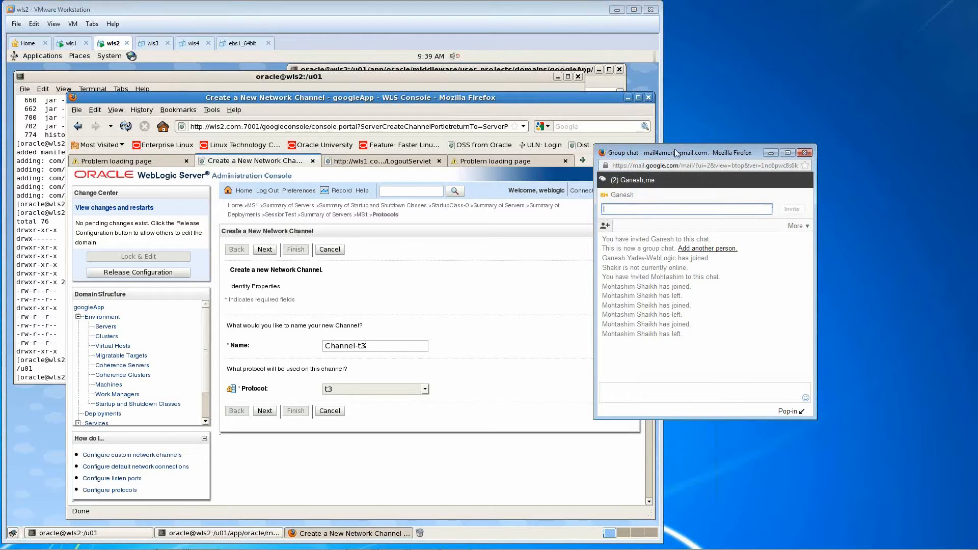
left_click(558, 12)
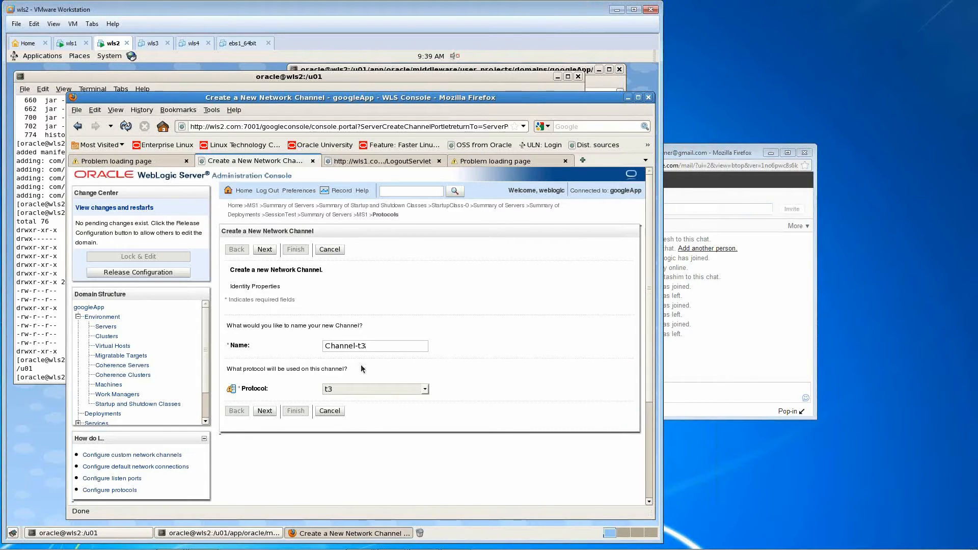
- Set the new channel's protocol to http and name it Channel-http, continuing to the addressing settings
left_click(424, 389)
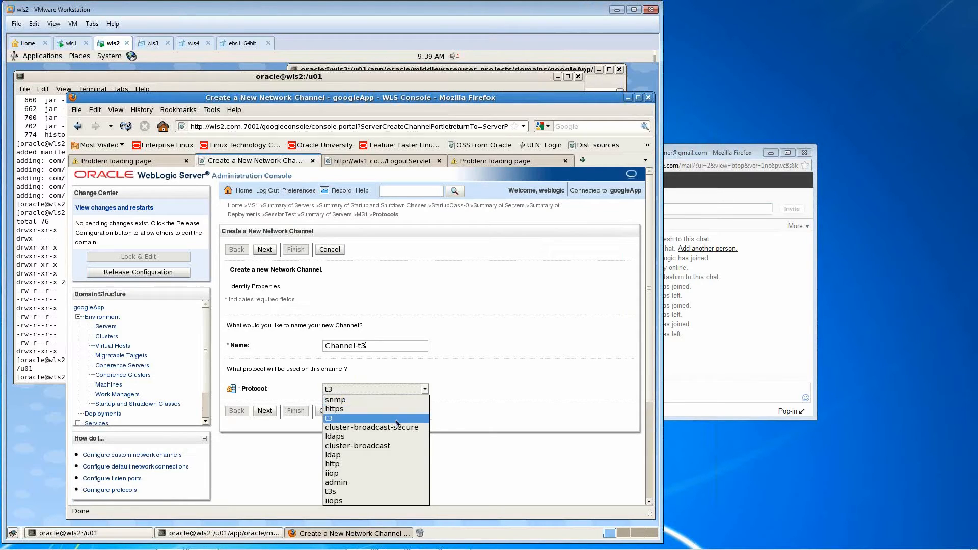
left_click(374, 467)
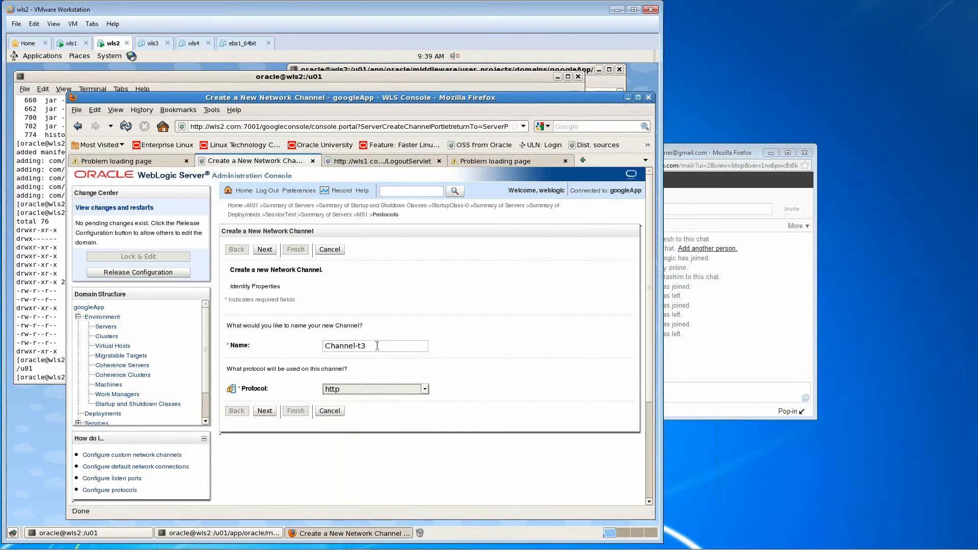
key("BackSpace")
key("BackSpace")
type("http")
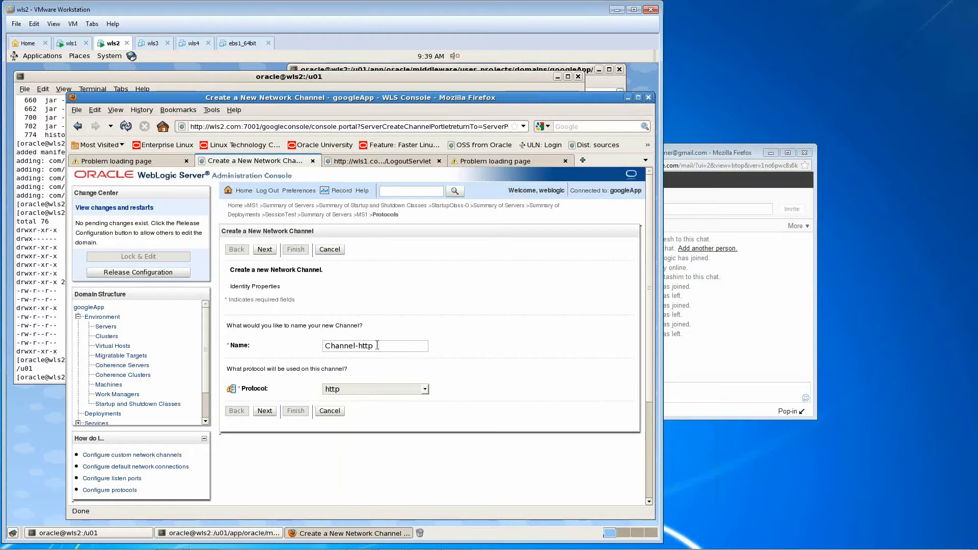
left_click(263, 412)
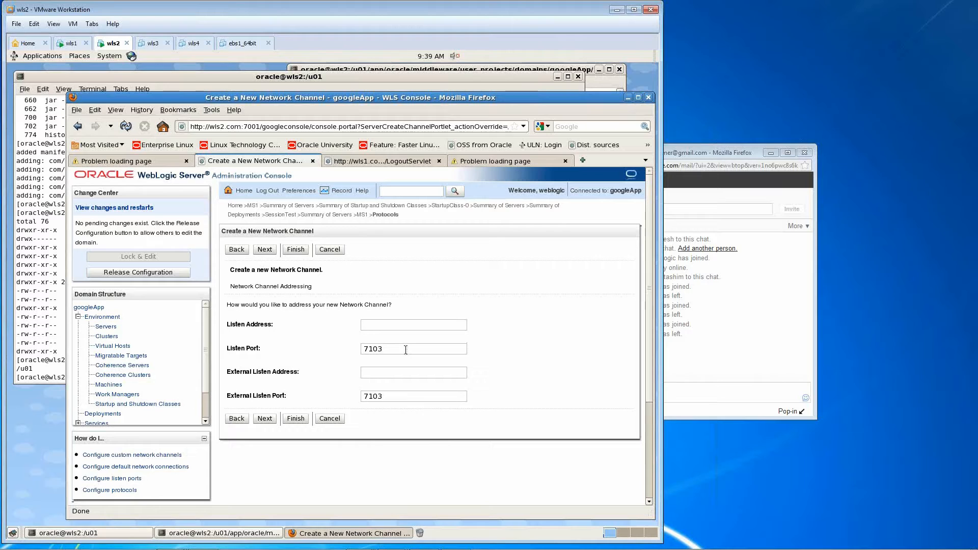
- Set the channel's listen port to 7113, look at the channel properties and return to the addressing settings
key("BackSpace")
type("1")
left_click(264, 418)
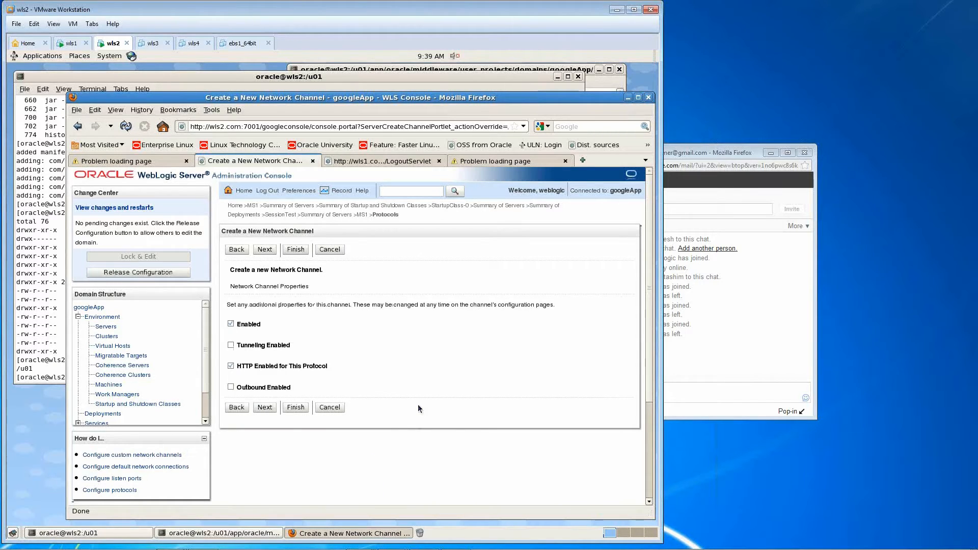
left_click(237, 407)
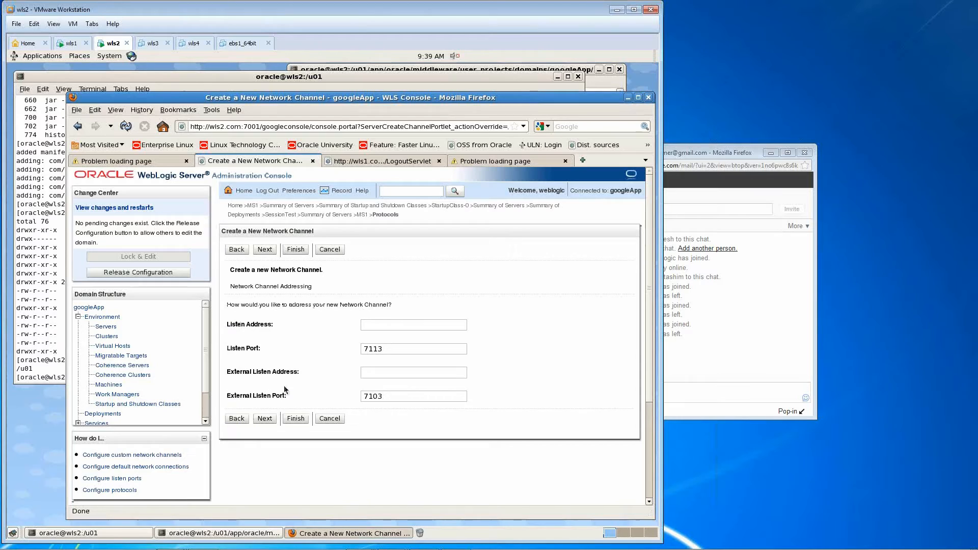
- Enter 192.168.2.151 as the channel's listen address
left_click(383, 401)
left_click(393, 328)
type("192.168.2.151")
- Set the channel's listen address to wls1.com and compare it with the URL of the open LogoutServlet page
triple_click(420, 325)
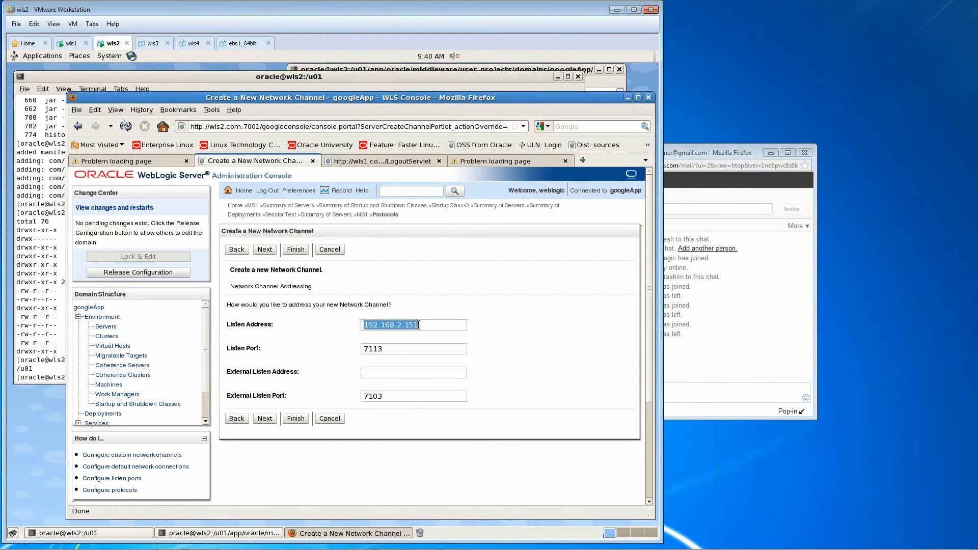
type("w;s1")
key("BackSpace")
key("BackSpace")
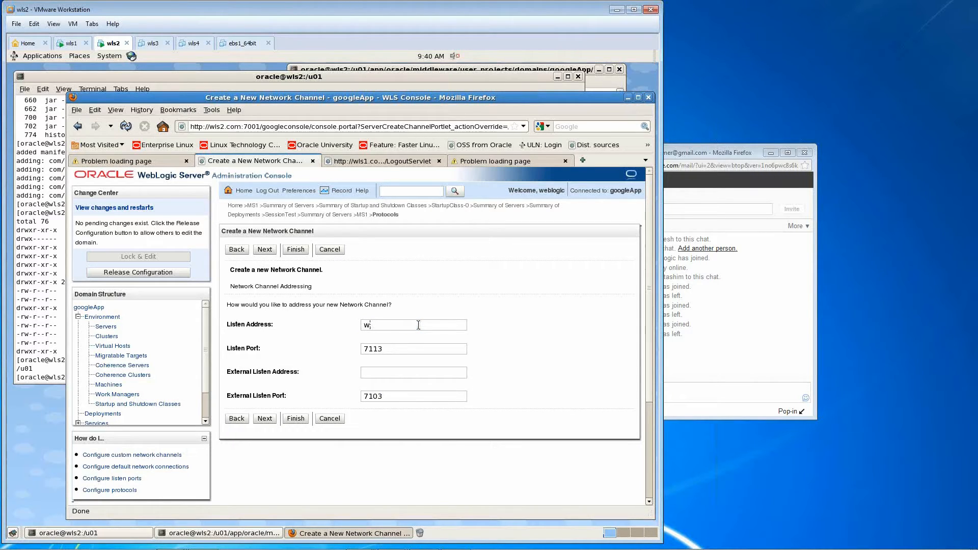
key("BackSpace")
type("ls1.com")
left_click(346, 161)
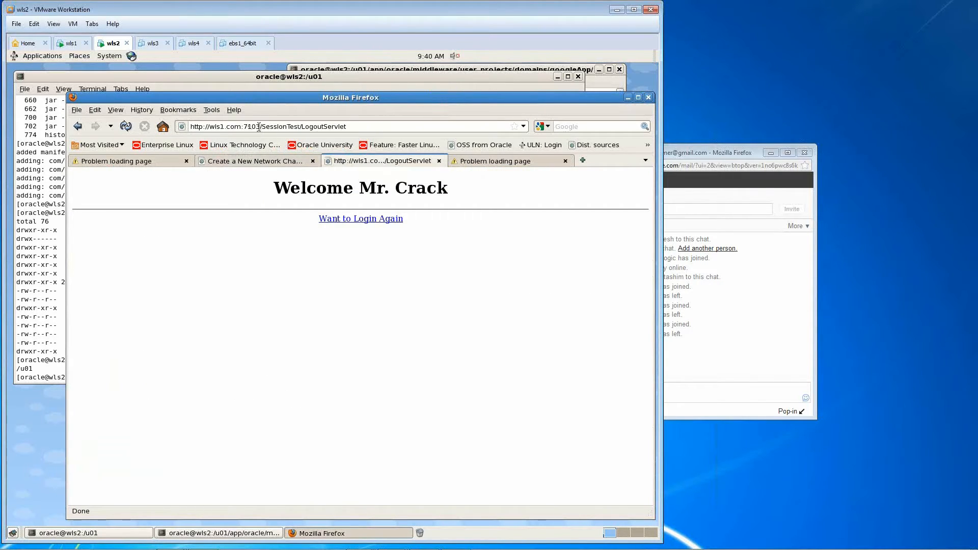
left_click(250, 162)
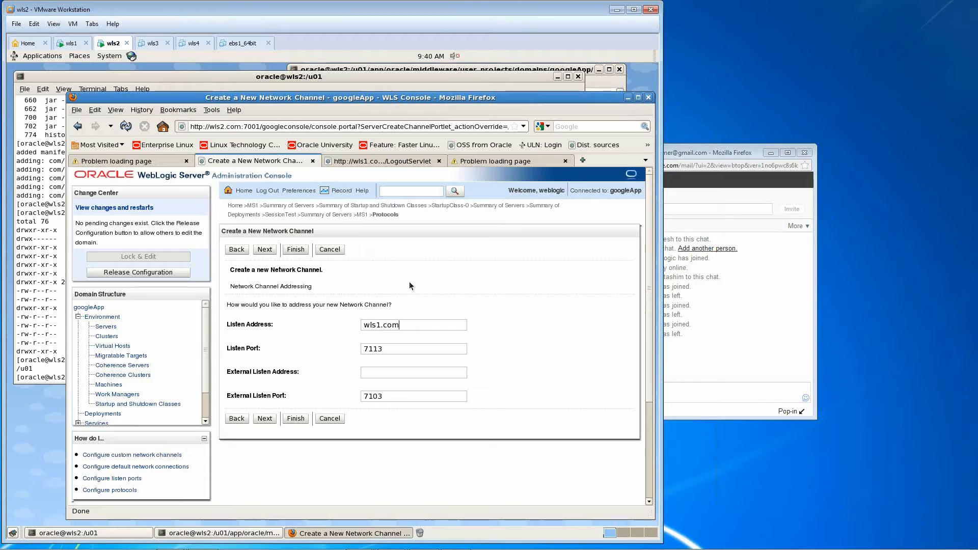
- Finish creating the channel with the default properties and security options, and activate the pending changes
left_click(265, 422)
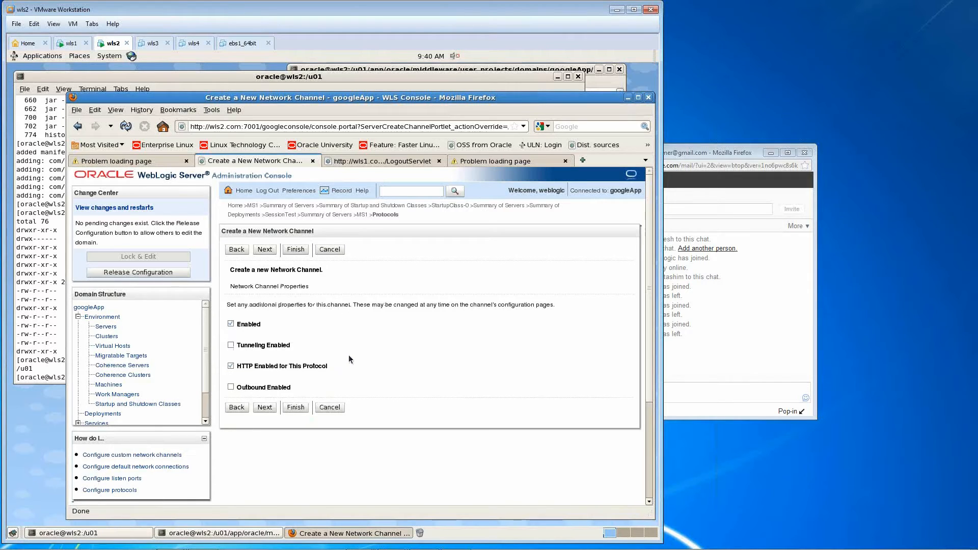
left_click(265, 407)
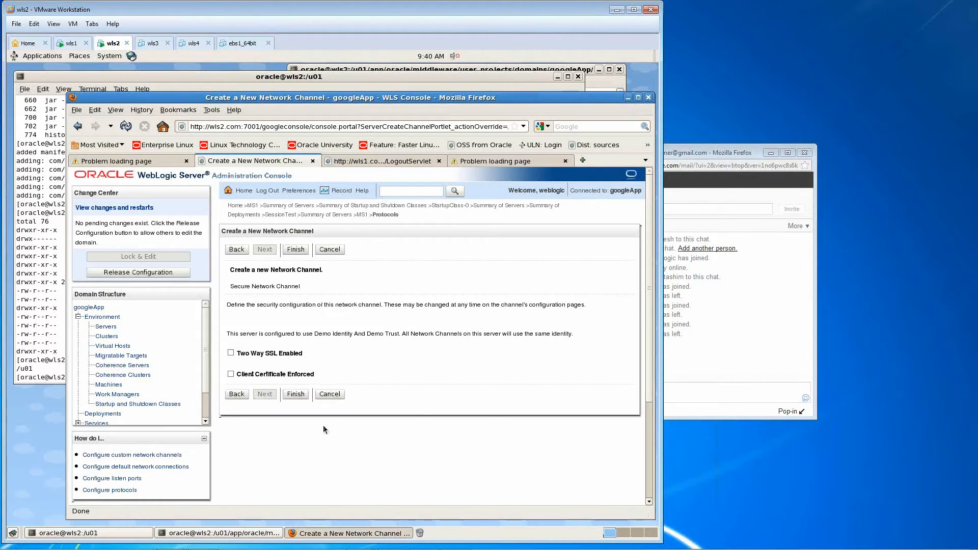
left_click(290, 395)
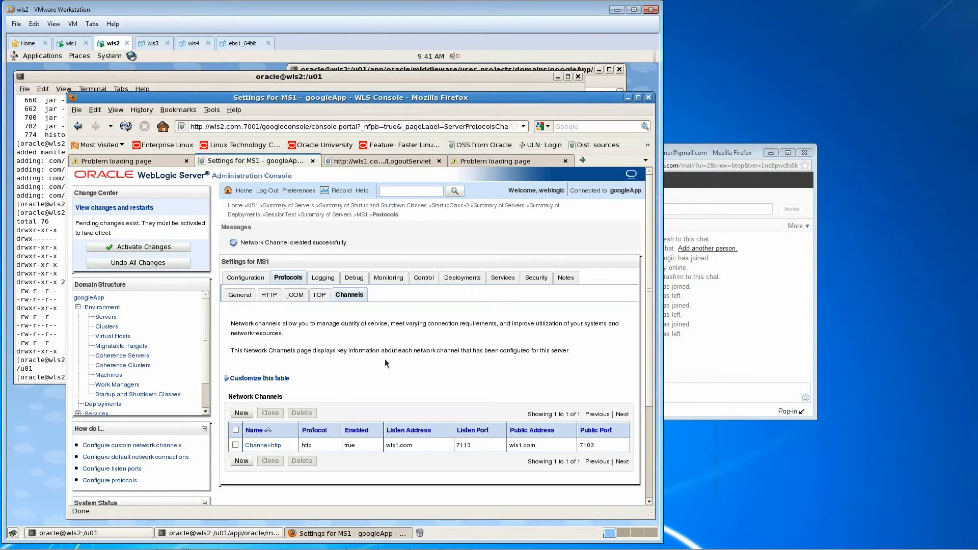
left_click(186, 252)
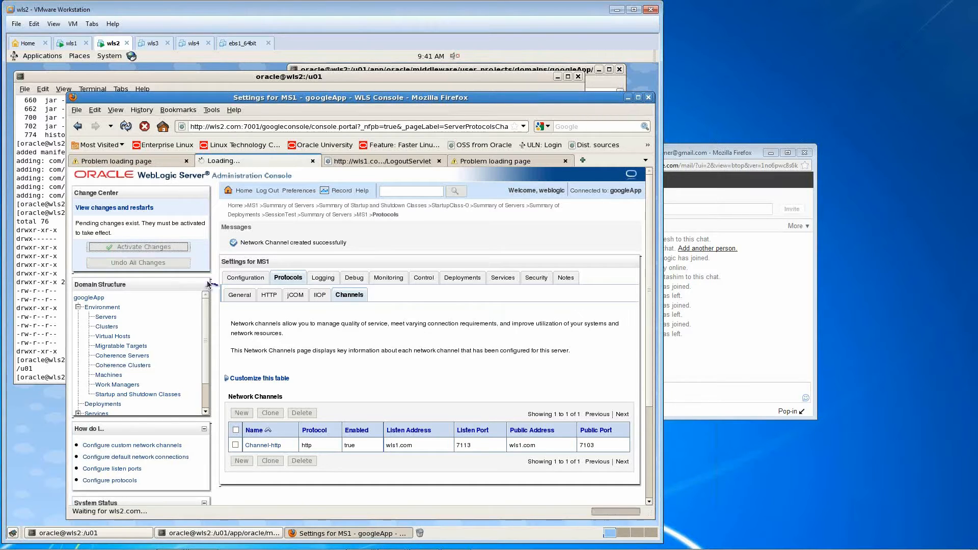
left_click(344, 162)
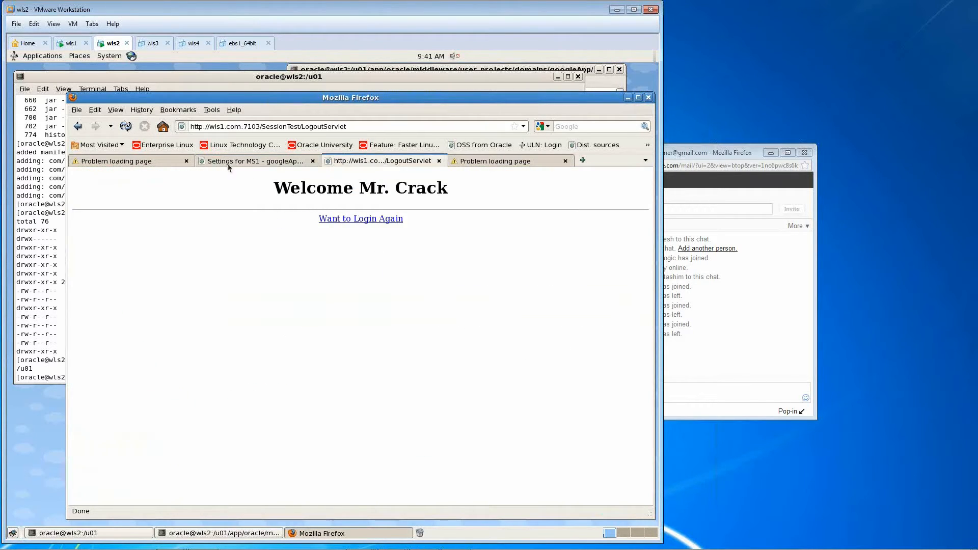
left_click(127, 129)
left_click(353, 127)
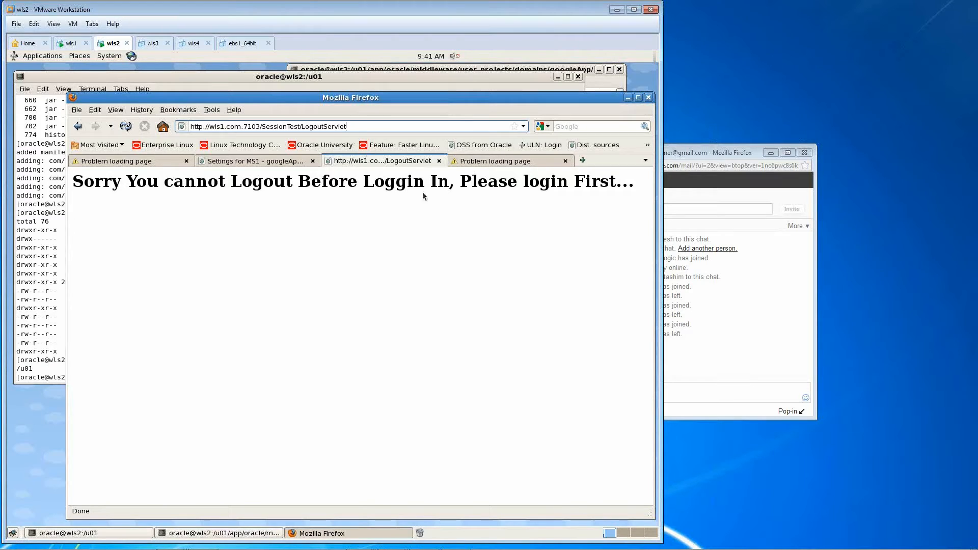
left_click_drag(301, 124, 367, 123)
key("BackSpace")
key("Return")
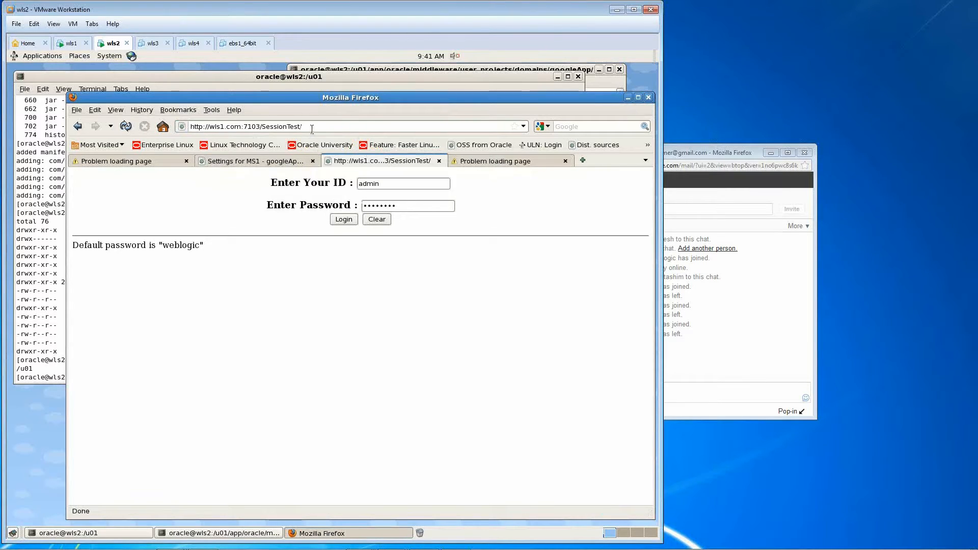
left_click_drag(252, 128, 255, 127)
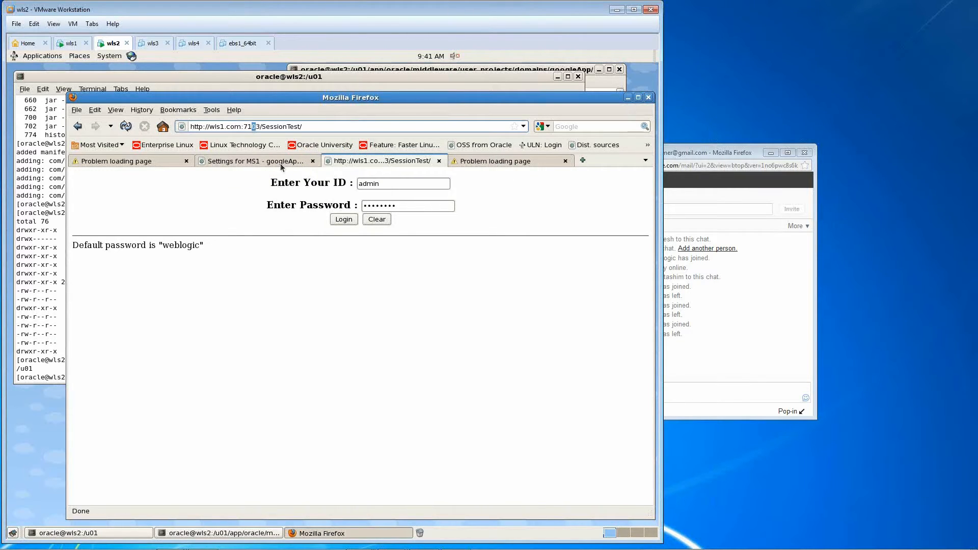
left_click(545, 162)
left_click_drag(301, 127, 158, 132)
type("http://wls1.com:7103/SessionTest/")
key("Left")
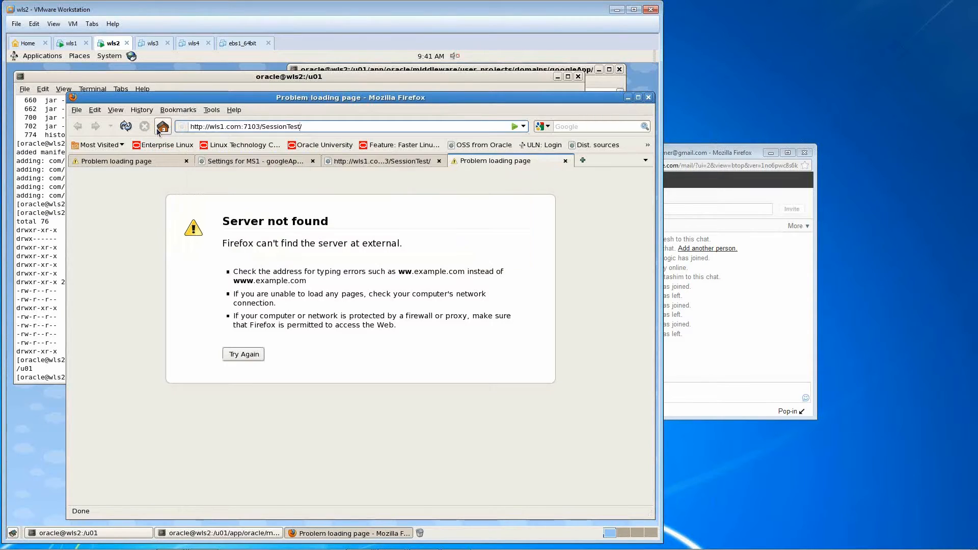
key("Left")
key("Left")
key("Left")
key("Left")
key("Left")
key("Left")
key("Left")
key("Left")
key("Left")
key("Left")
key("Left")
key("Left")
key("Left")
key("shift+Left")
type("1")
key("Return")
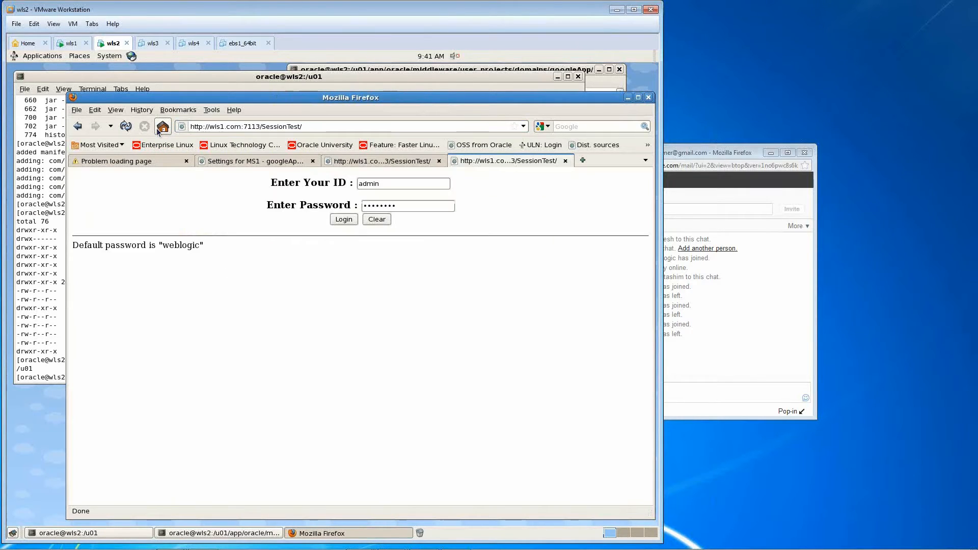
- Return to MS1's network channels in the console and examine the page description, channel table and console port
left_click(262, 162)
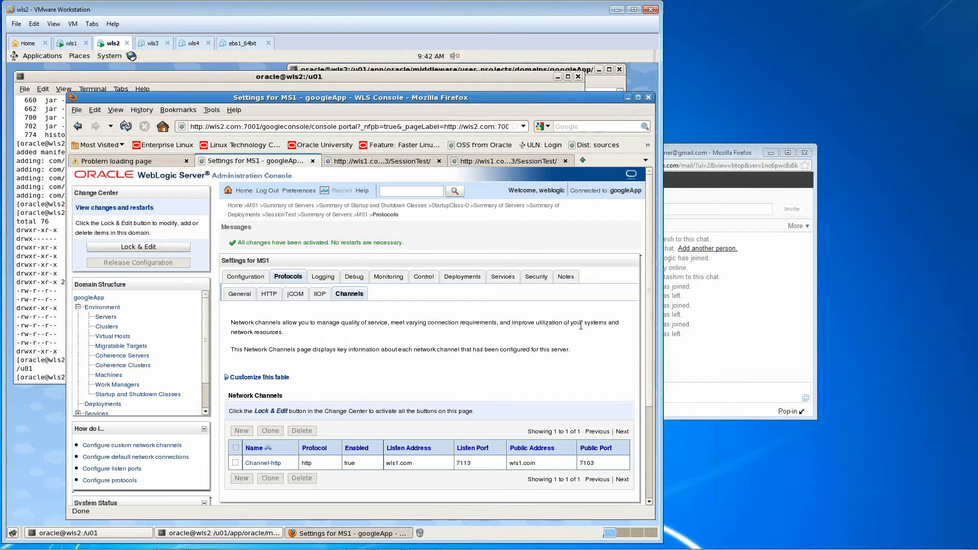
scroll(619, 326, "down", 1)
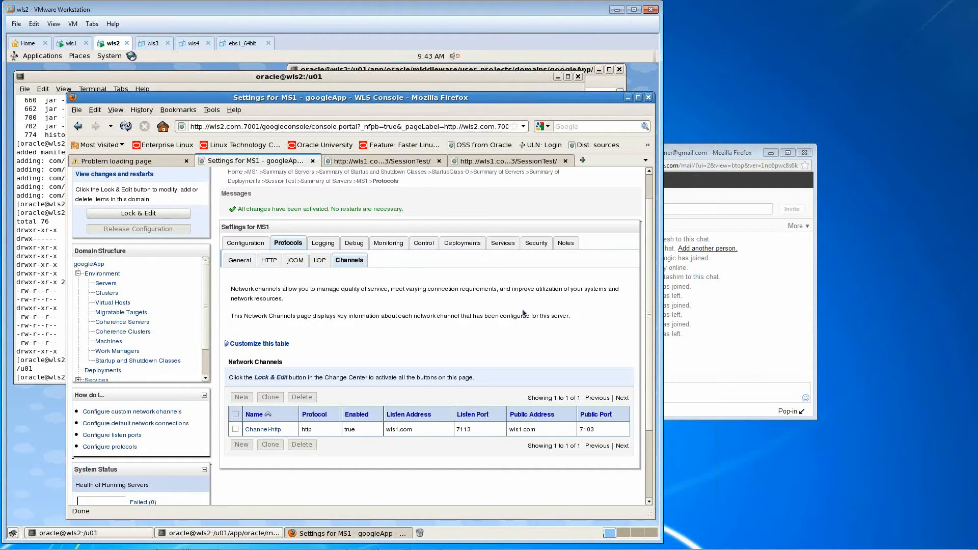
left_click_drag(578, 316, 230, 292)
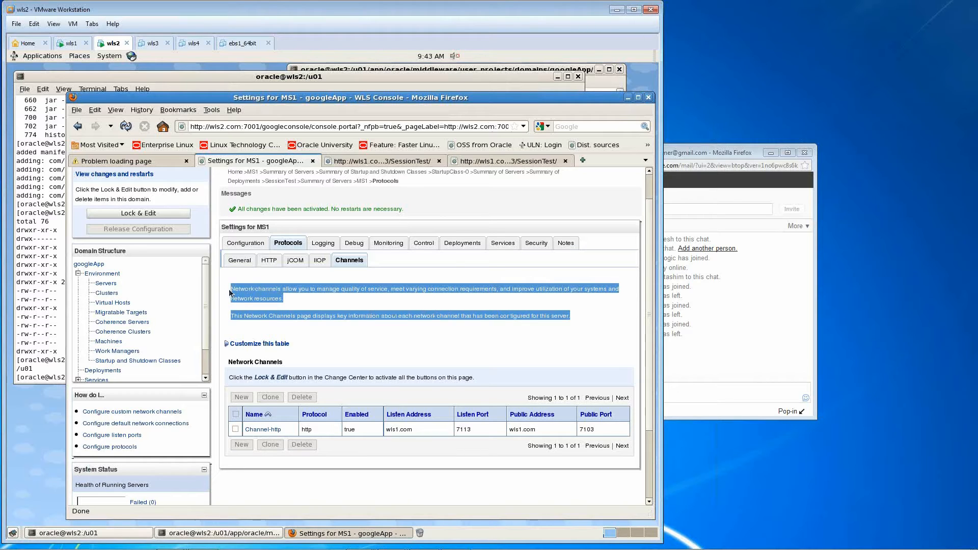
left_click(231, 293)
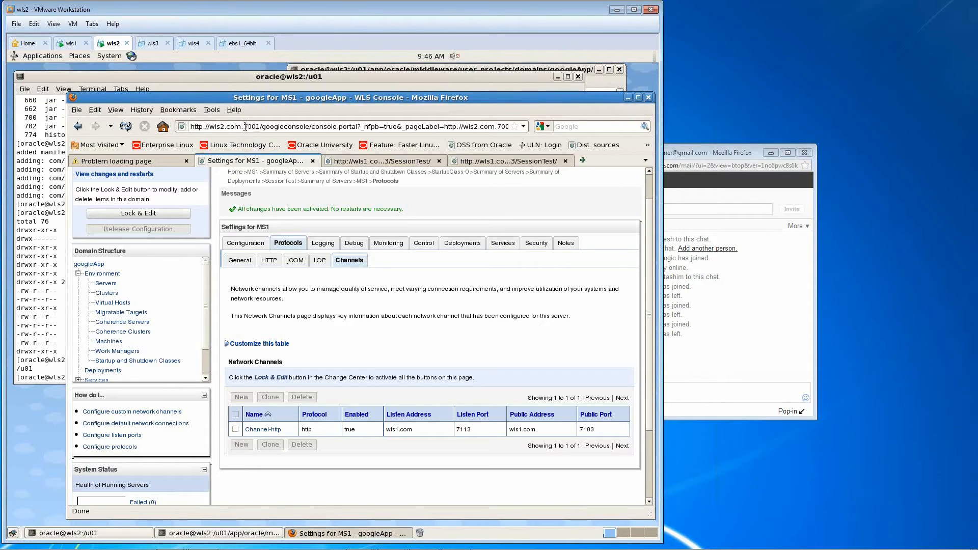
left_click_drag(244, 126, 259, 127)
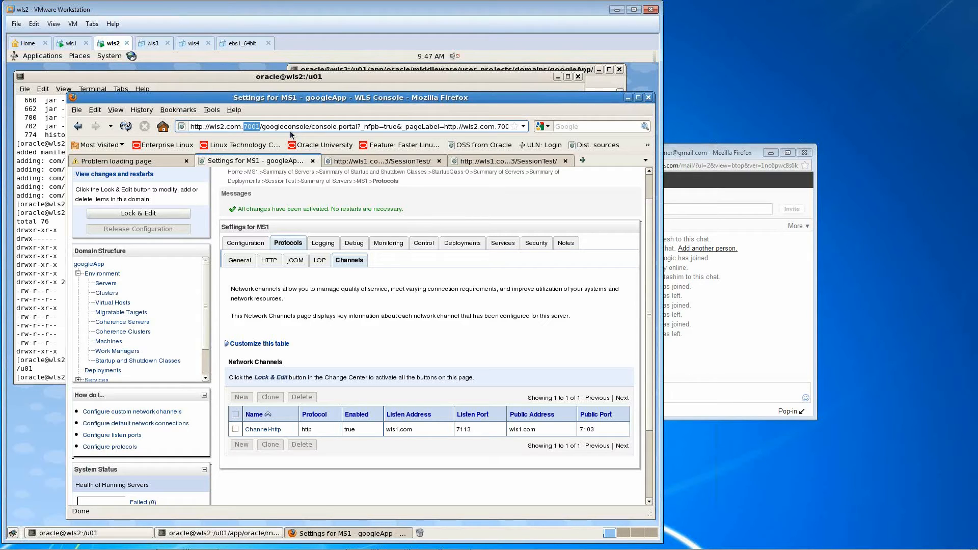
- Open the Channel-http settings and examine its protocol, listen address and external listen port configuration
mouse_move(945, 545)
left_click(263, 430)
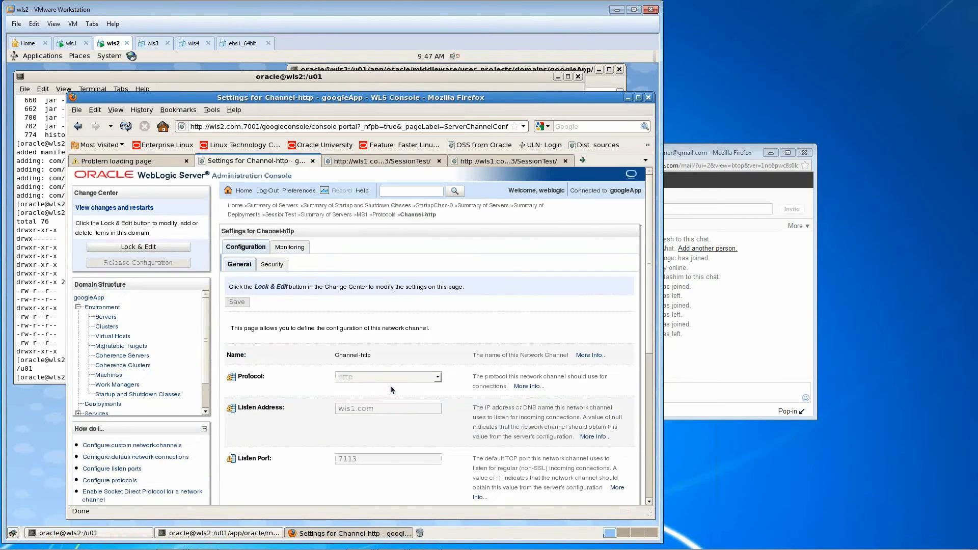
scroll(448, 393, "down", 5)
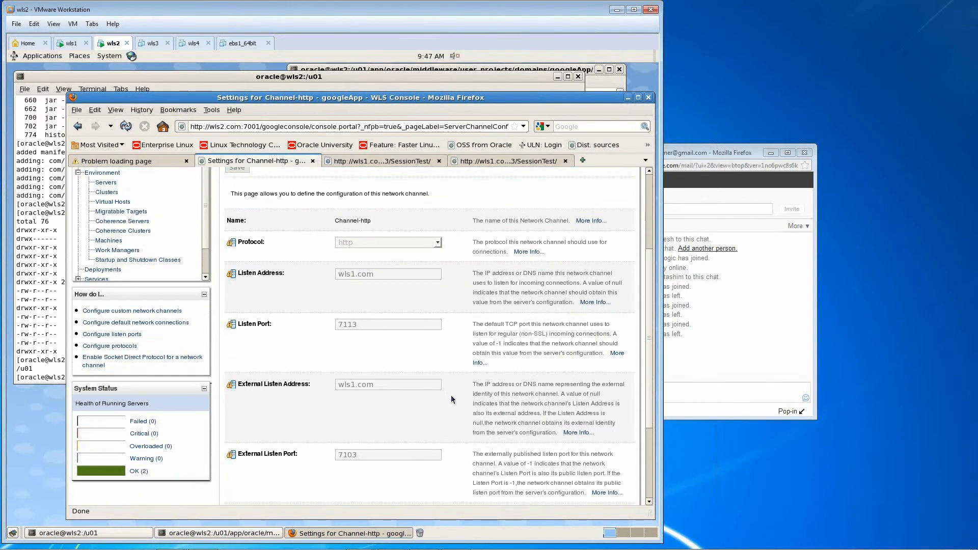
- Review the Channel-http general configuration down to the Enabled option, comparing the listen address and port with their external counterparts
scroll(450, 395, "down", 1)
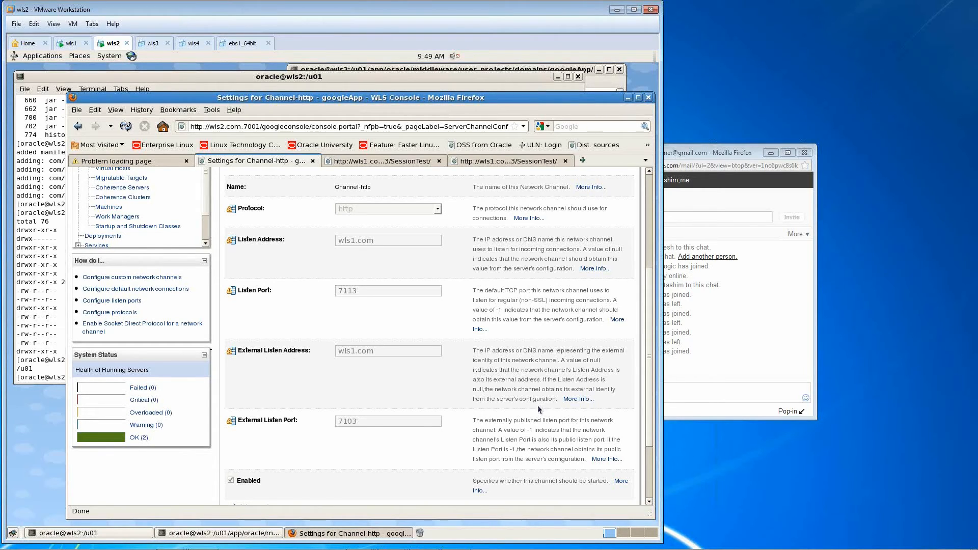
scroll(538, 407, "down", 1)
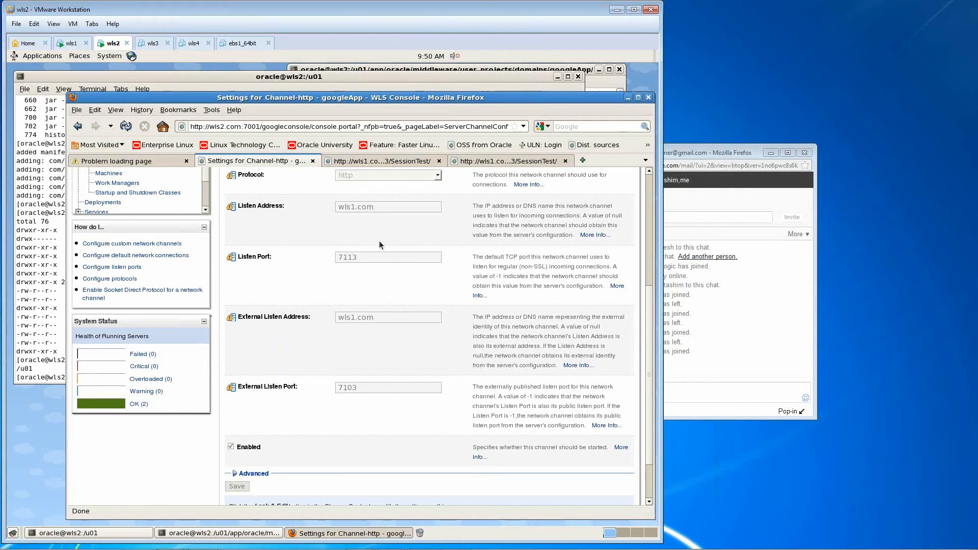
scroll(460, 259, "up", 1)
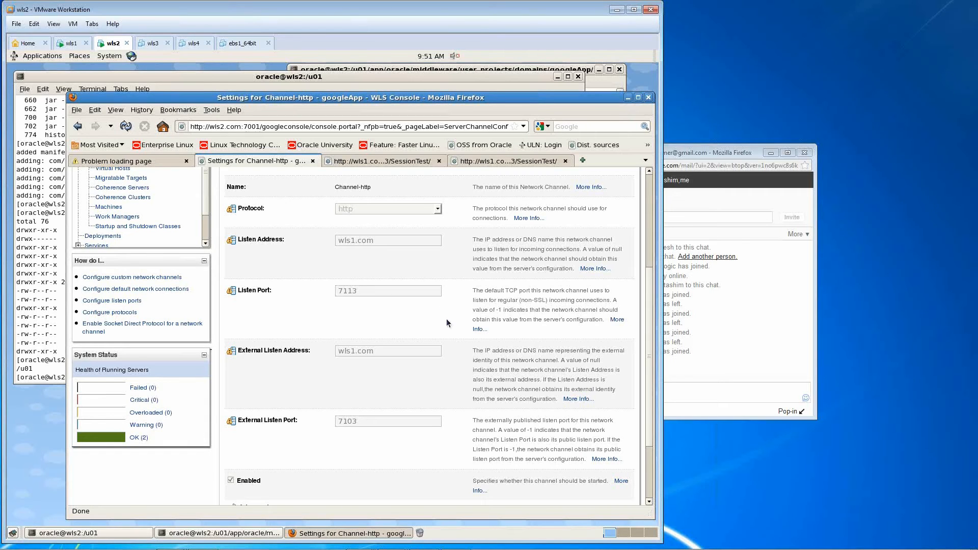
scroll(446, 319, "up", 2)
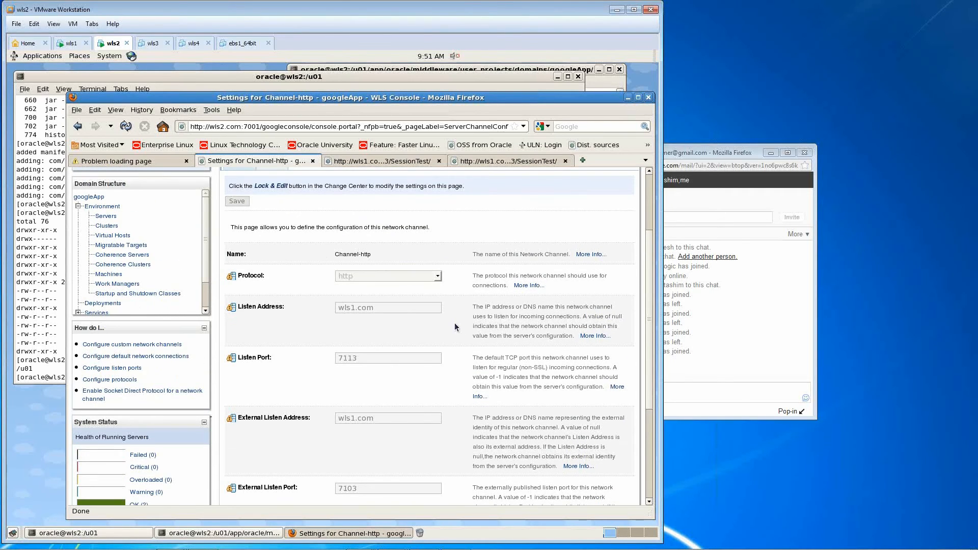
scroll(455, 326, "up", 1)
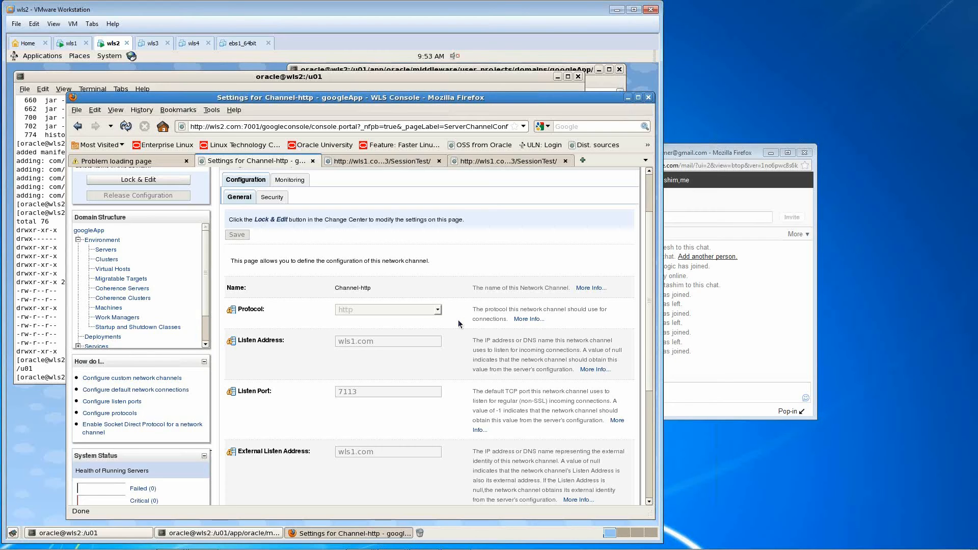
mouse_move(710, 549)
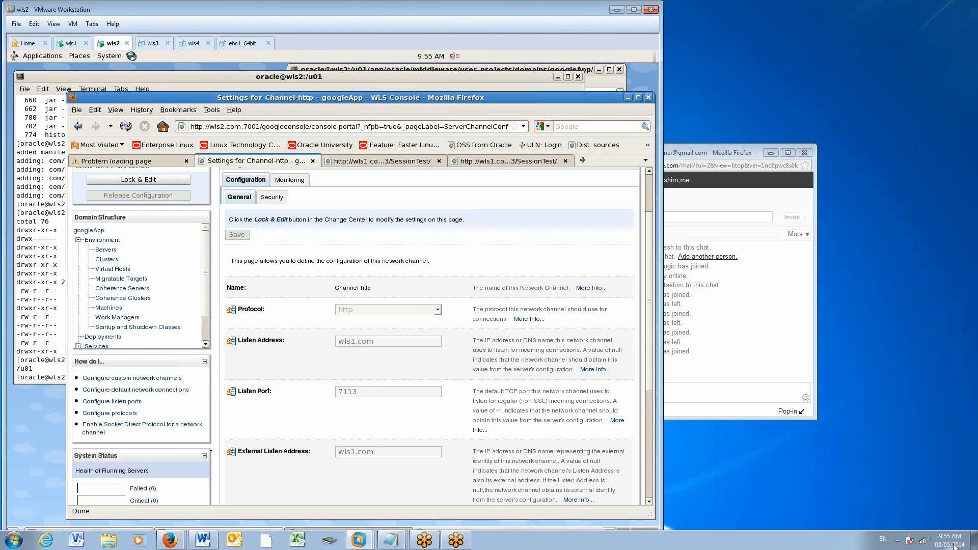
mouse_move(948, 541)
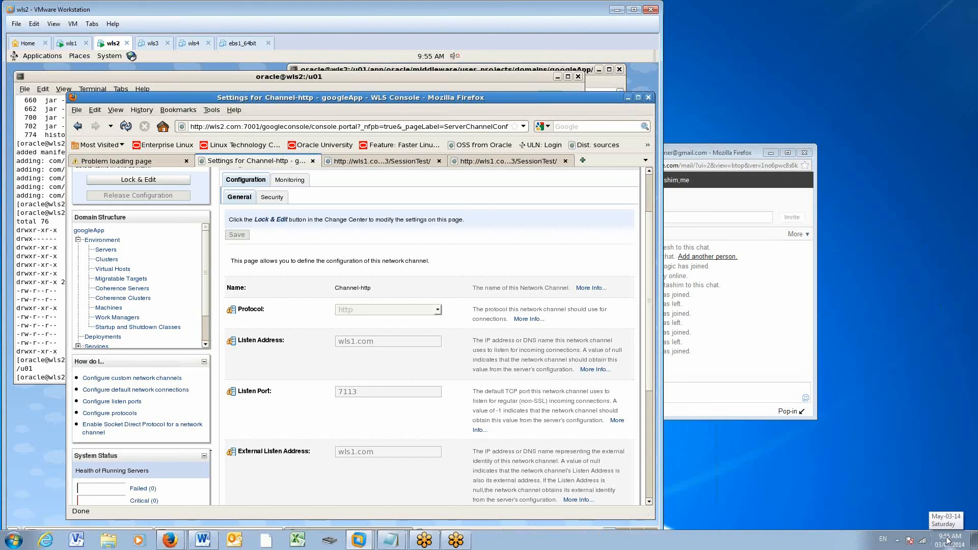